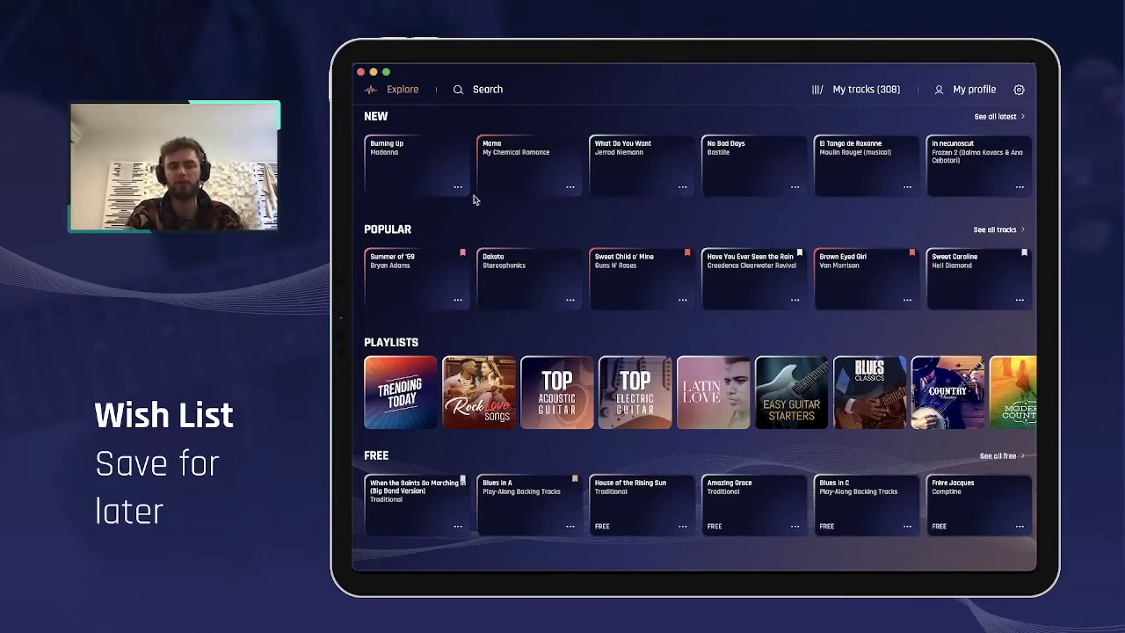
# Find No Bad Days in the NEW row and open its options menu
pyautogui.hscroll(2, 776, 190)
pyautogui.hscroll(3, 776, 190)
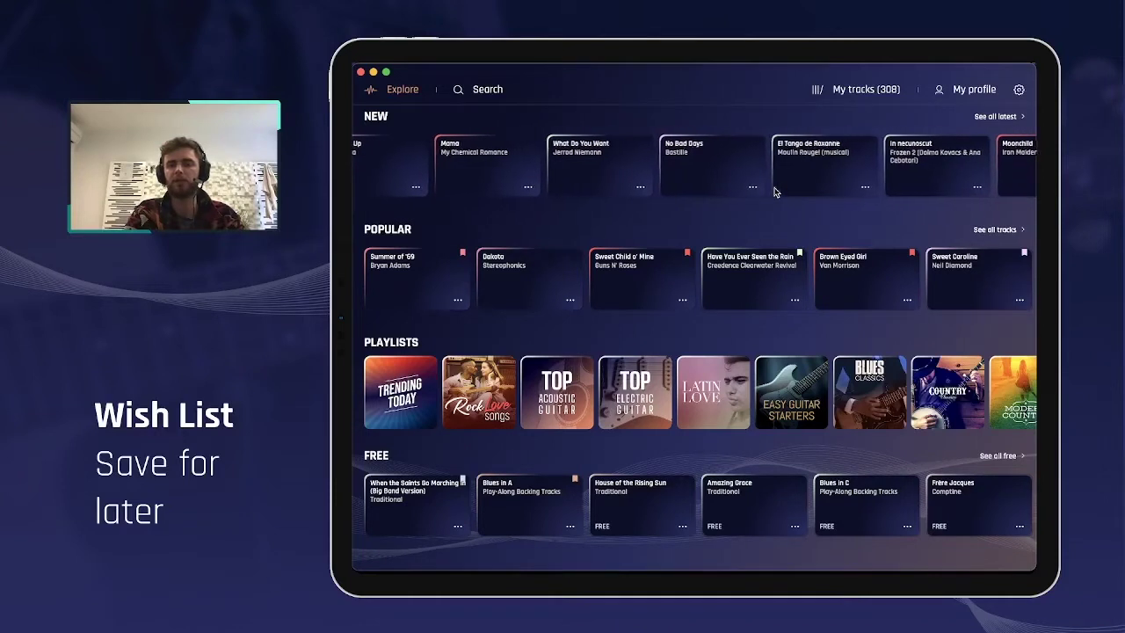
pyautogui.hscroll(5, 776, 190)
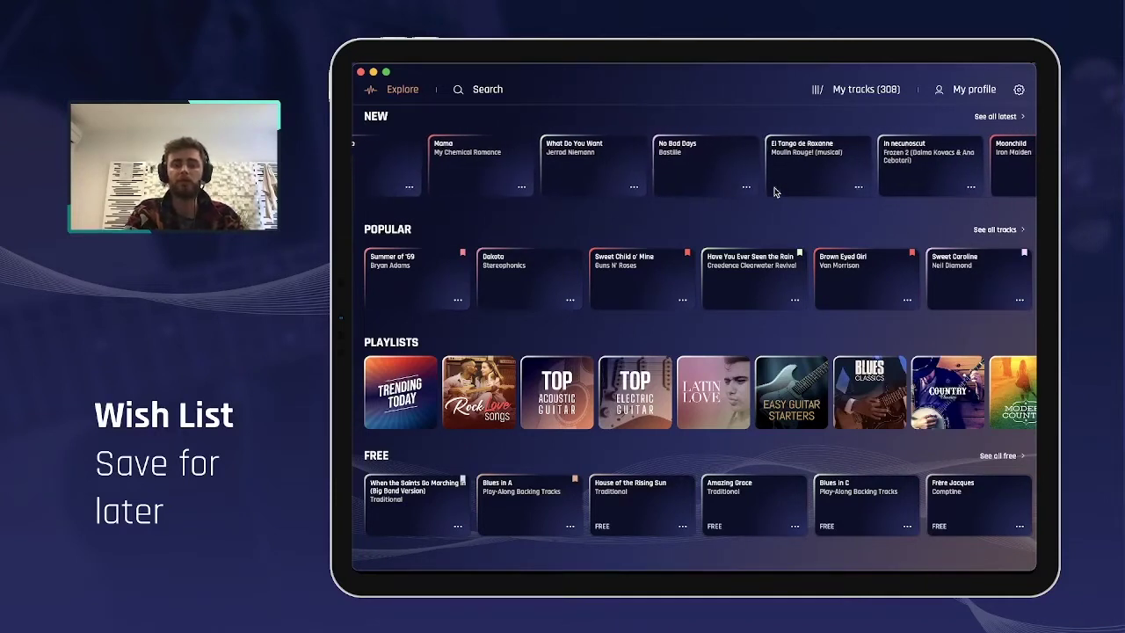
pyautogui.hscroll(1, 776, 191)
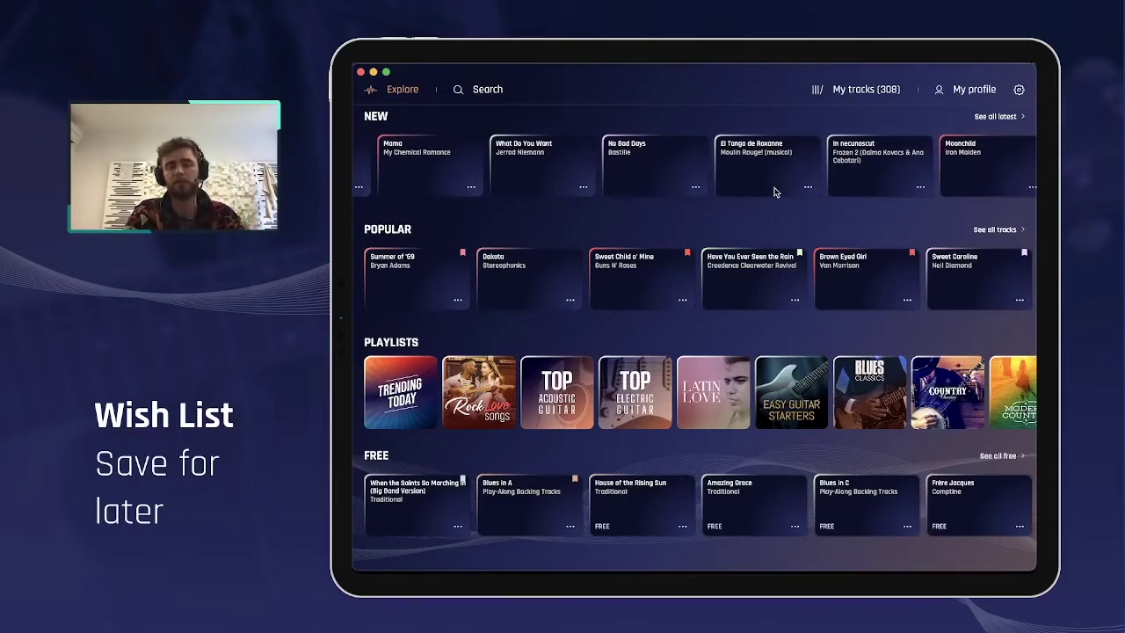
pyautogui.hscroll(-3, 776, 192)
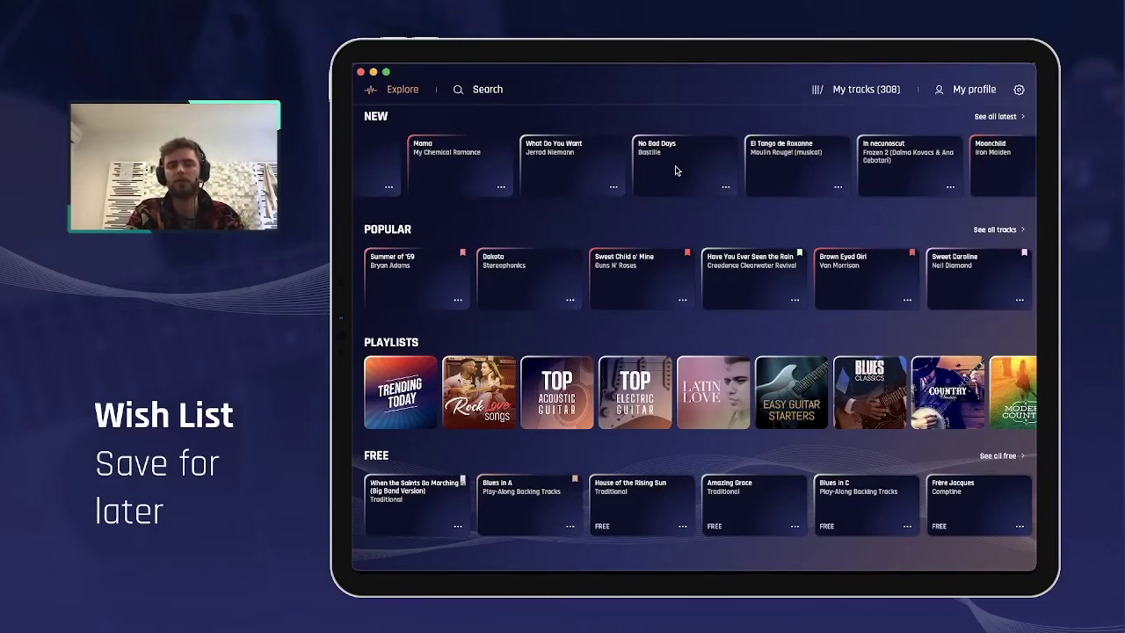
pyautogui.click(726, 189)
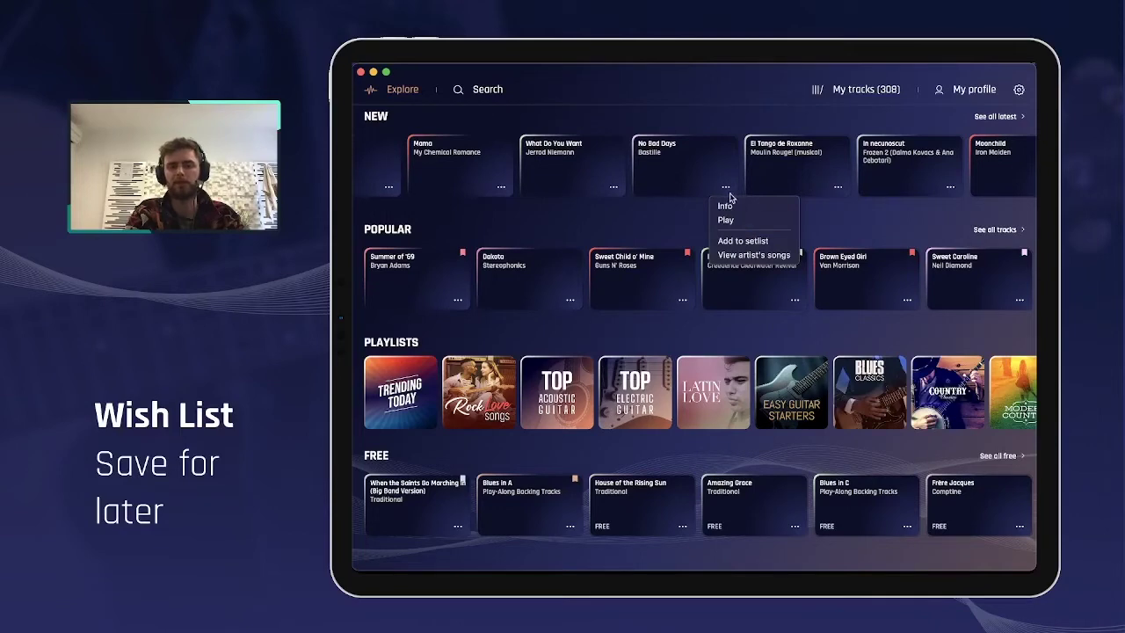
# From No Bad Days' Add to setlist menu, create a new setlist named 'My Wish List'
pyautogui.click(755, 241)
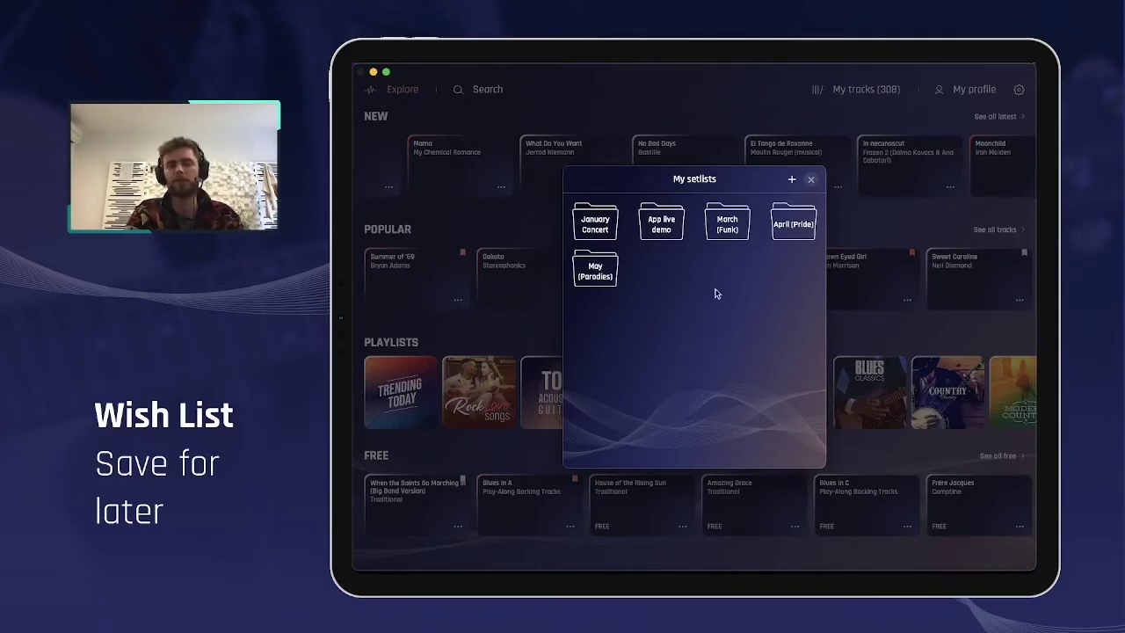
pyautogui.click(792, 181)
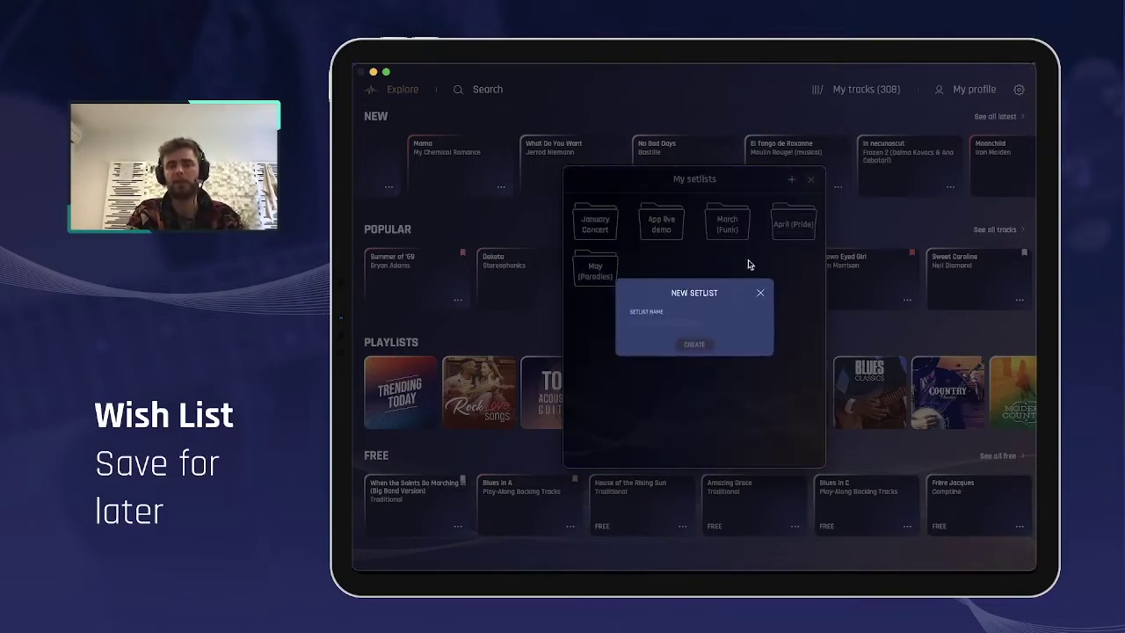
pyautogui.click(671, 324)
pyautogui.write('My')
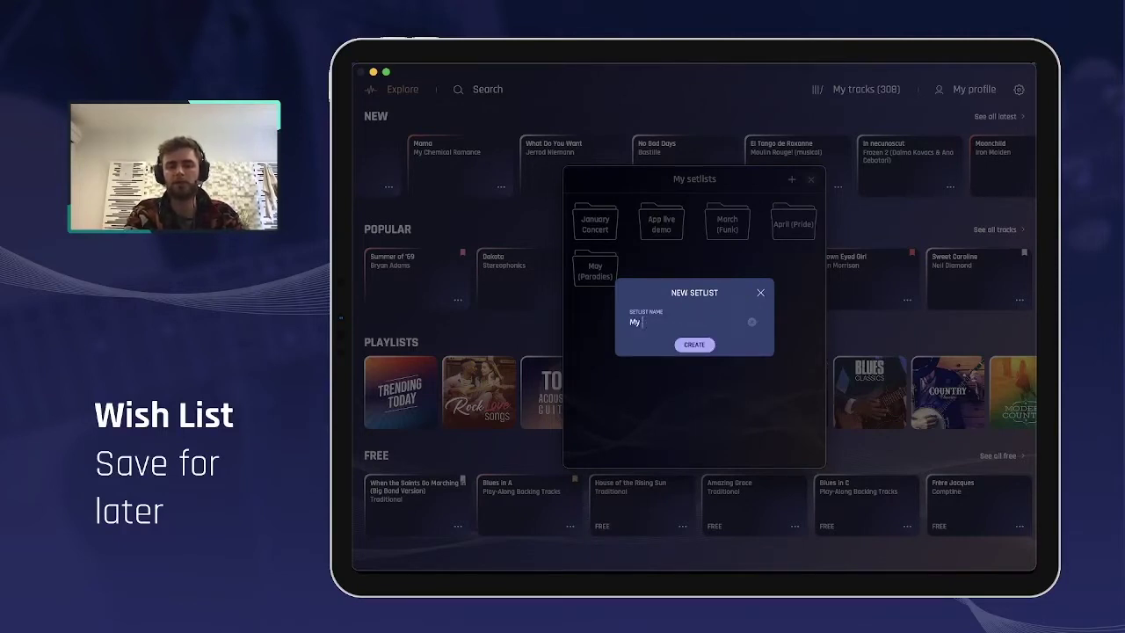
pyautogui.write(' Wish List')
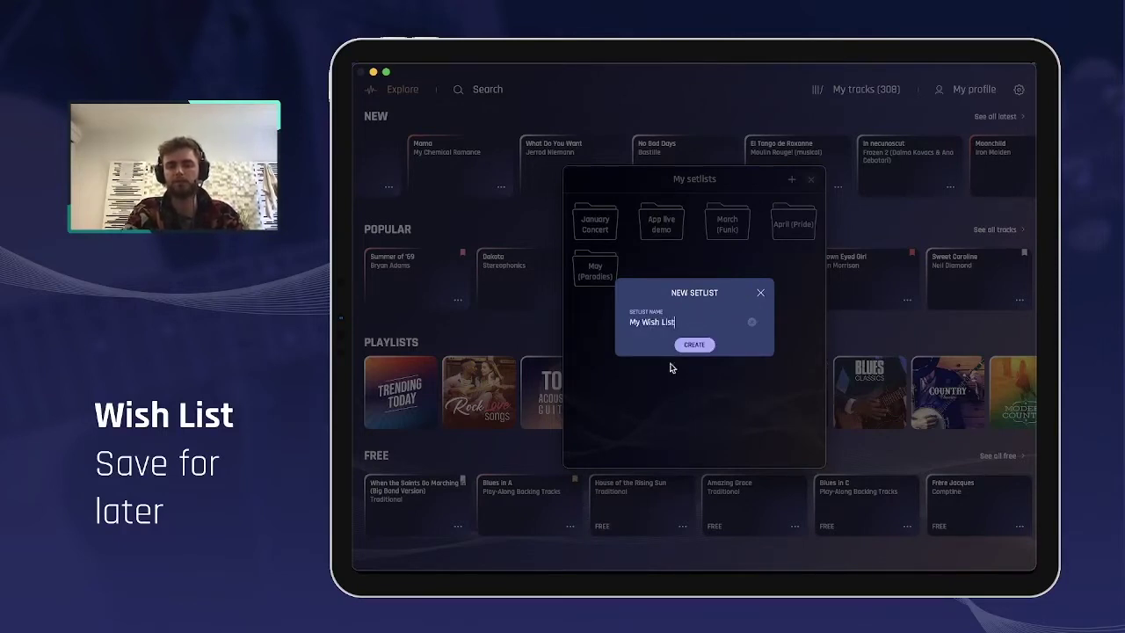
pyautogui.click(696, 345)
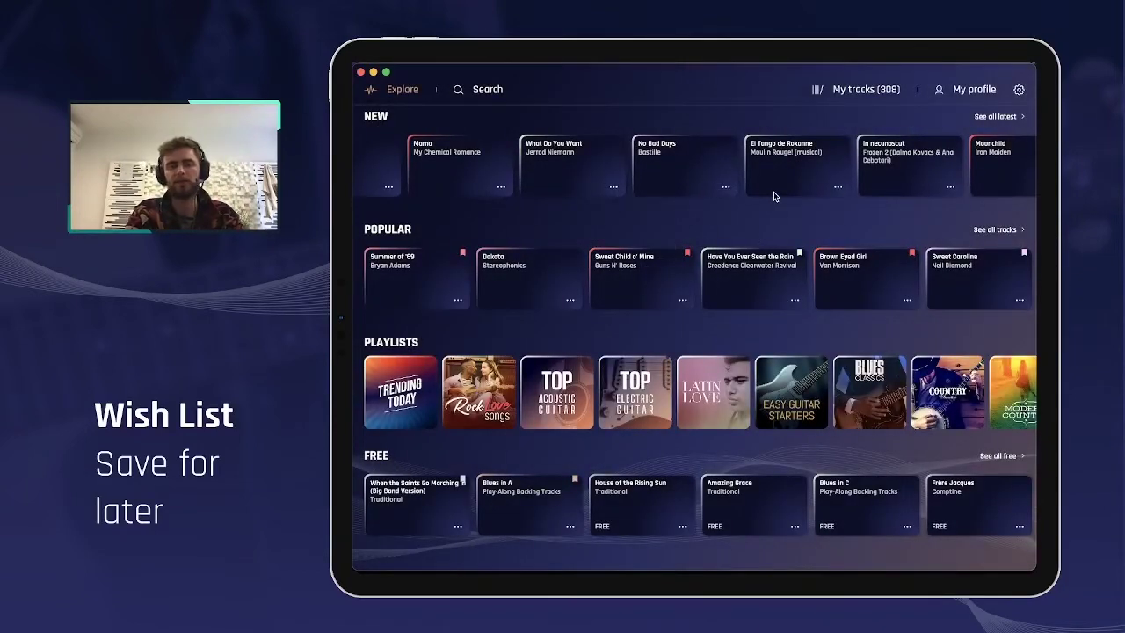
# Find Bad Moon Rising in the POPULAR row and save it to the My Wish List folder
pyautogui.hscroll(3, 773, 196)
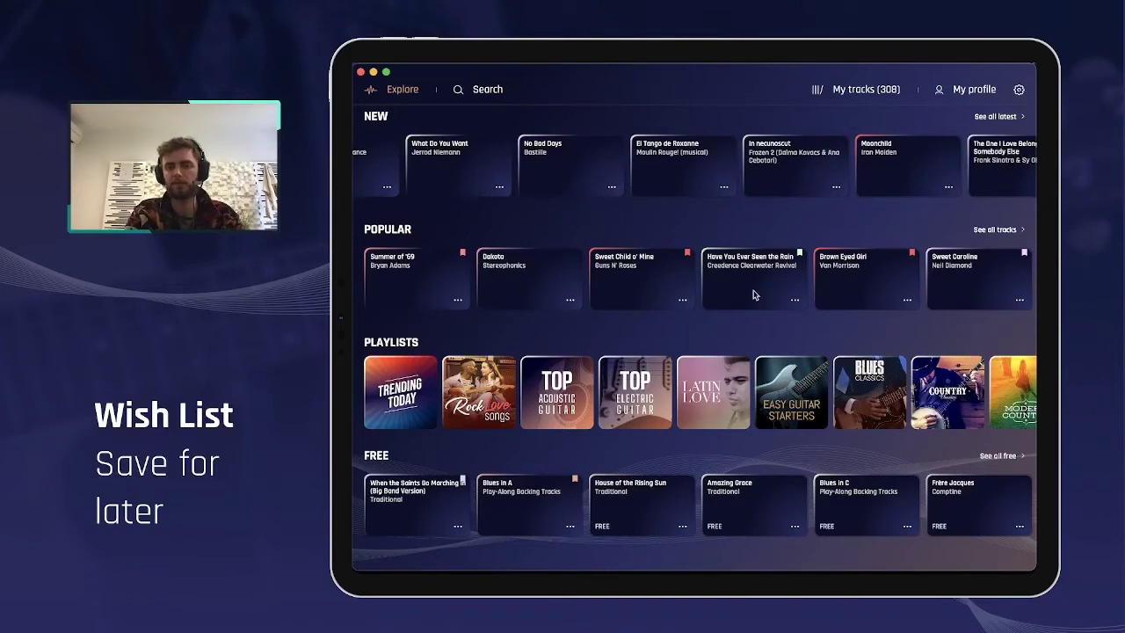
pyautogui.hscroll(8, 753, 295)
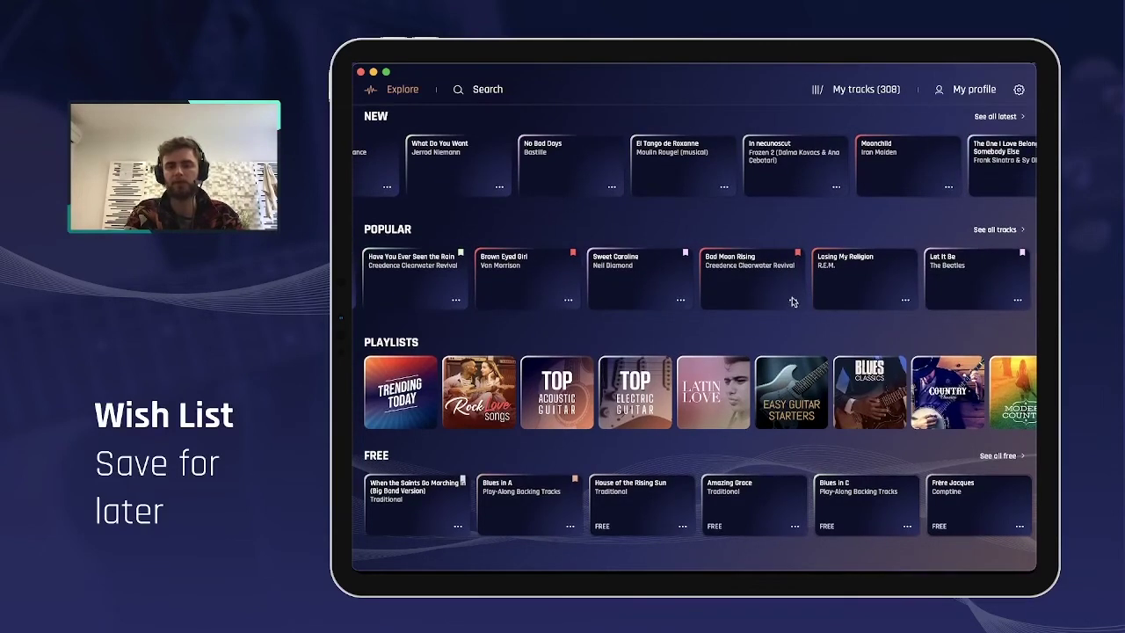
pyautogui.click(793, 302)
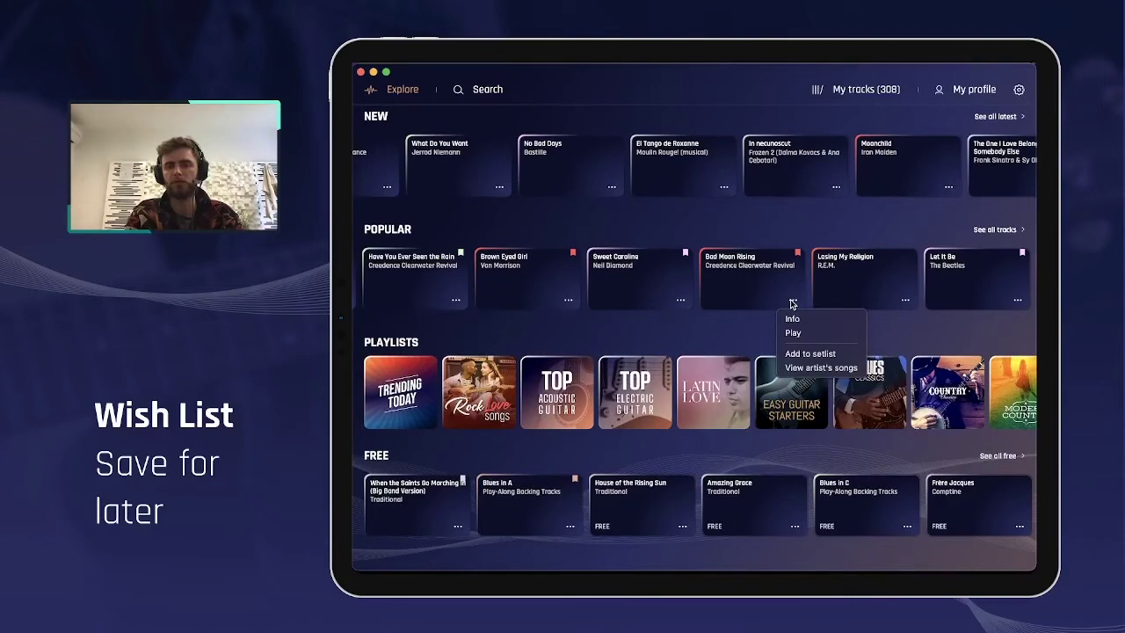
pyautogui.click(804, 355)
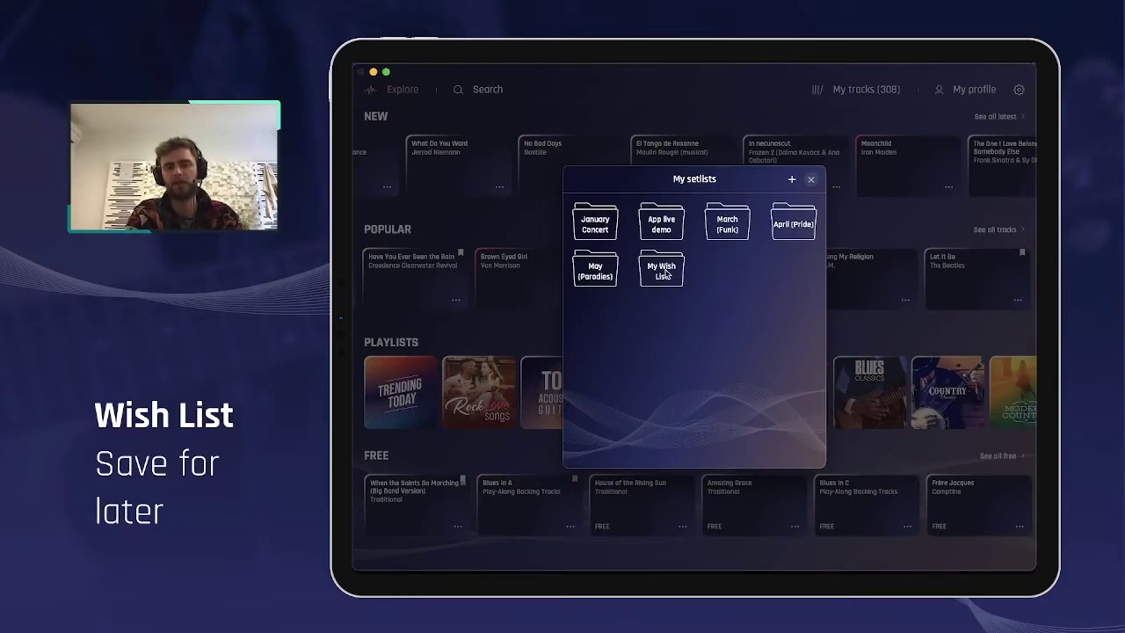
pyautogui.click(662, 271)
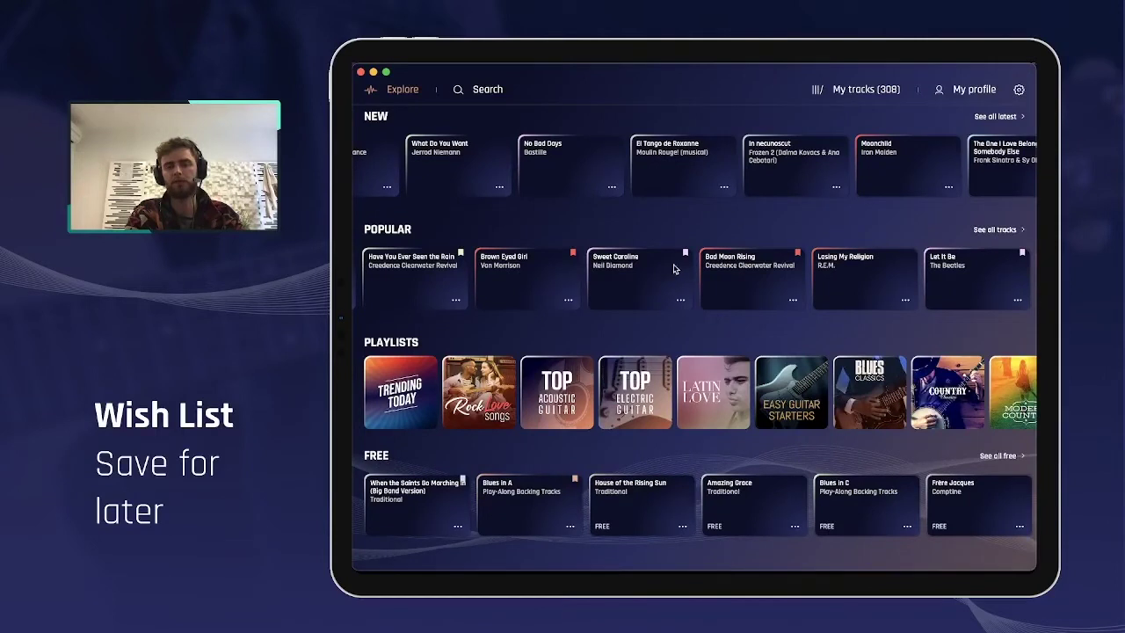
# Open My Wish List under My tracks and check the Info for No Bad Days and Bad Moon Rising
pyautogui.click(868, 91)
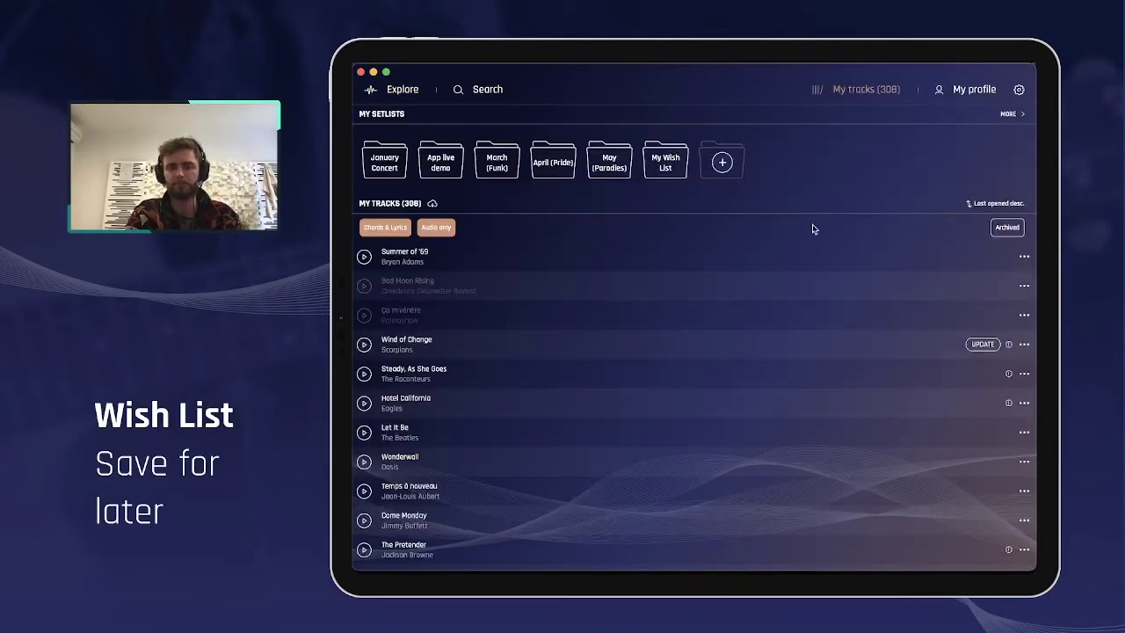
pyautogui.click(674, 172)
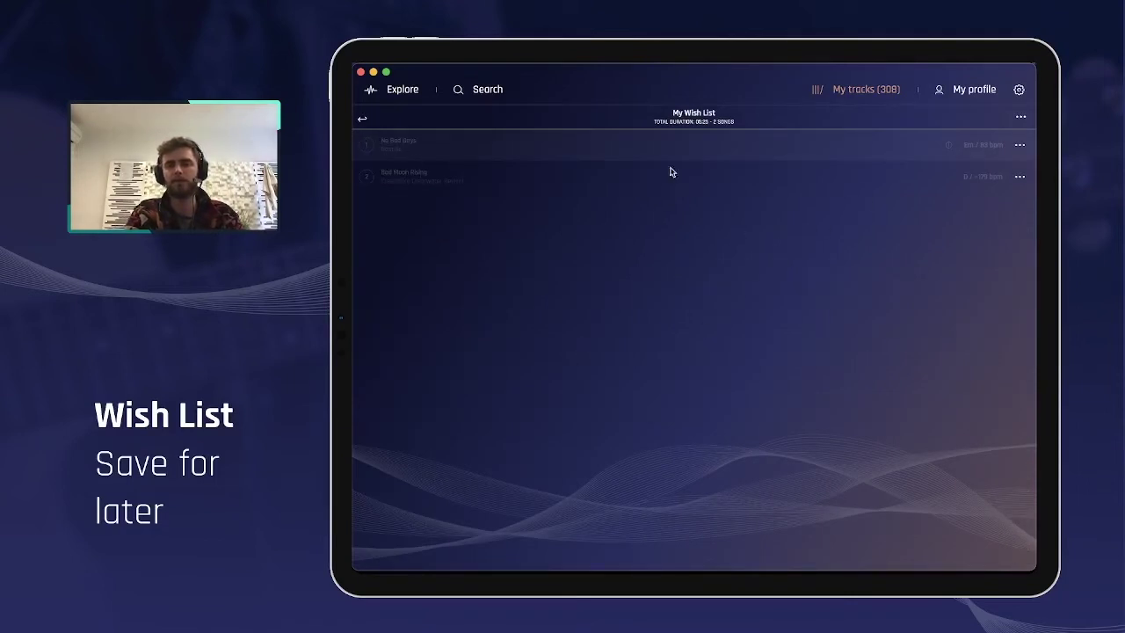
pyautogui.click(1020, 144)
pyautogui.click(1024, 165)
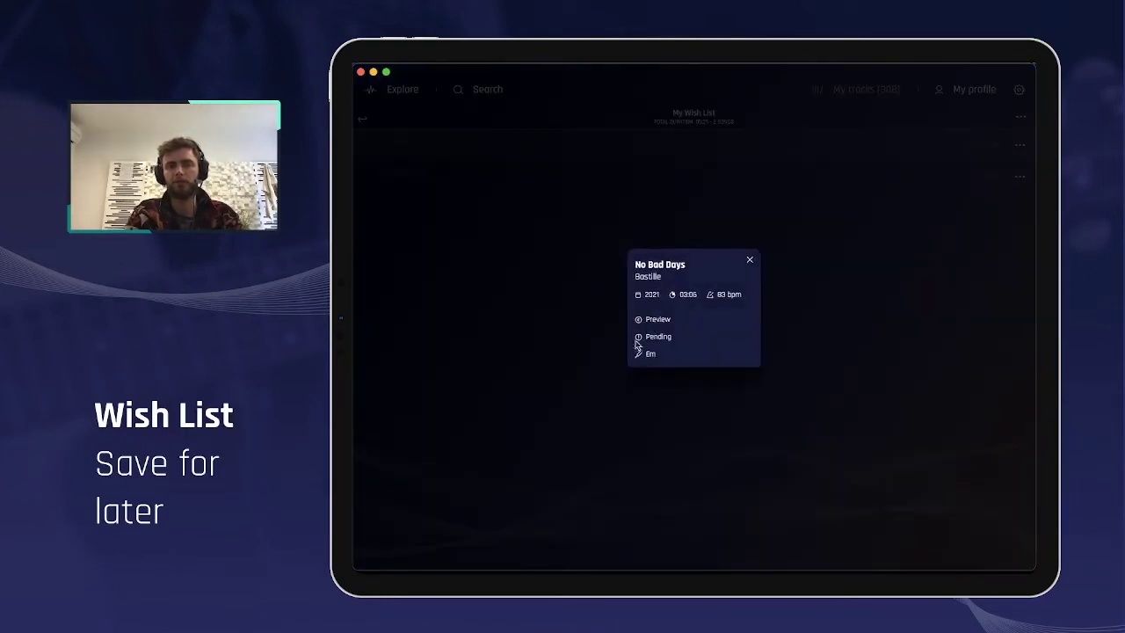
pyautogui.click(750, 259)
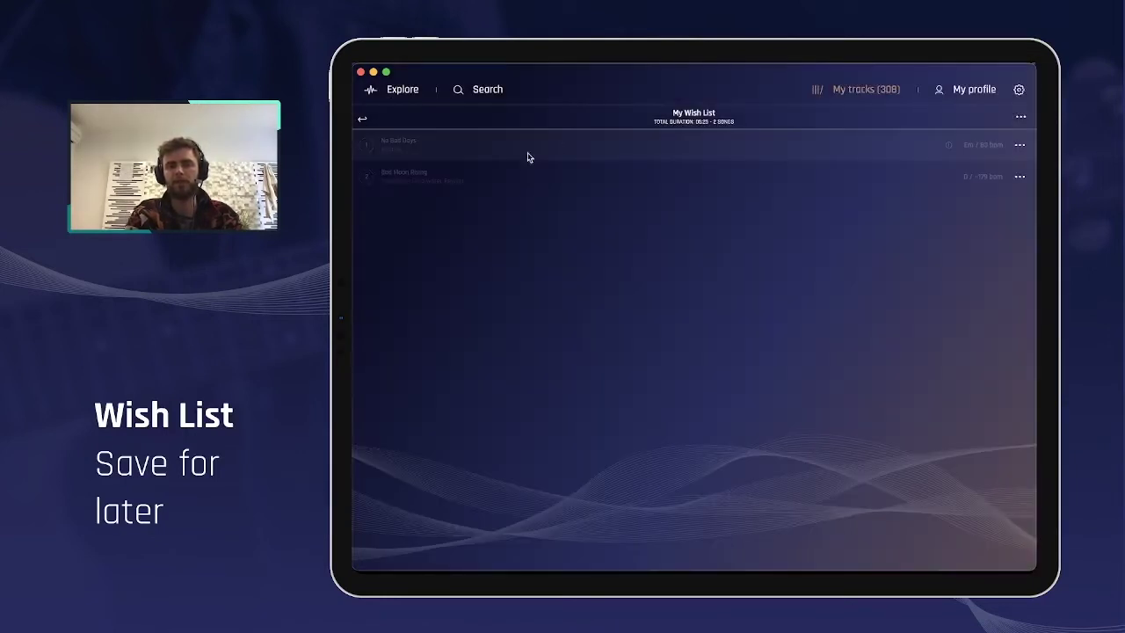
pyautogui.click(1020, 176)
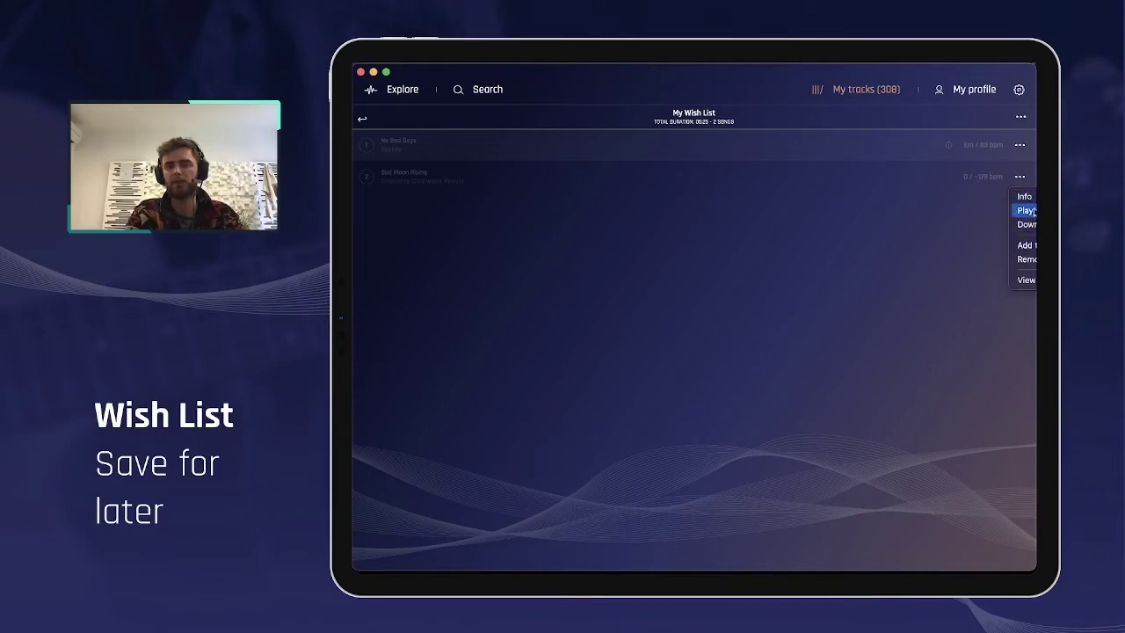
pyautogui.click(1025, 196)
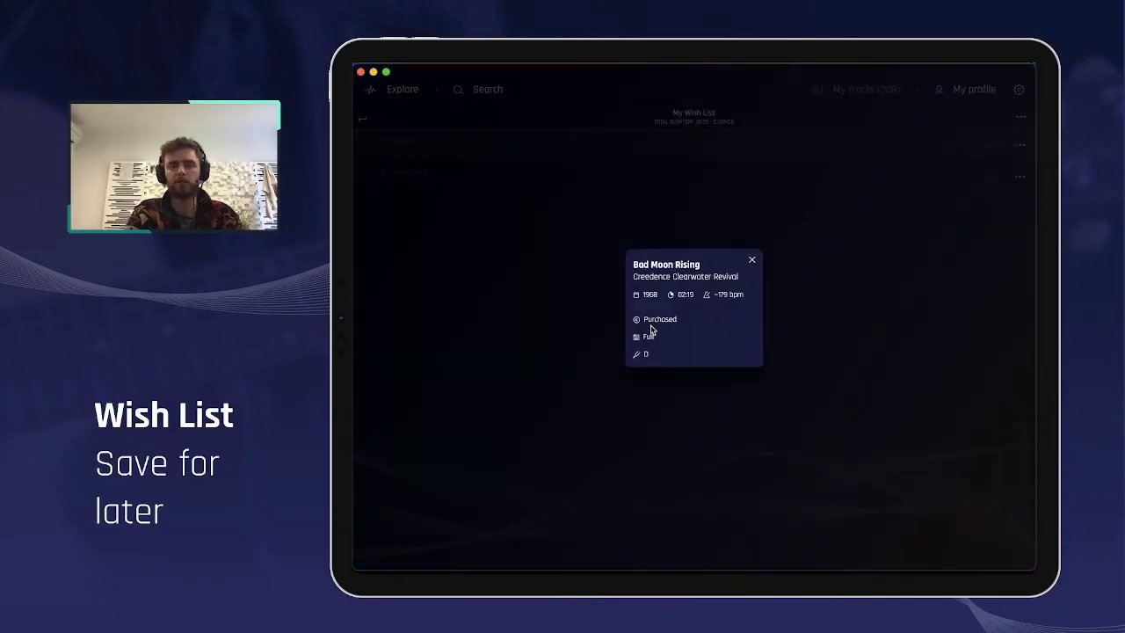
pyautogui.click(752, 262)
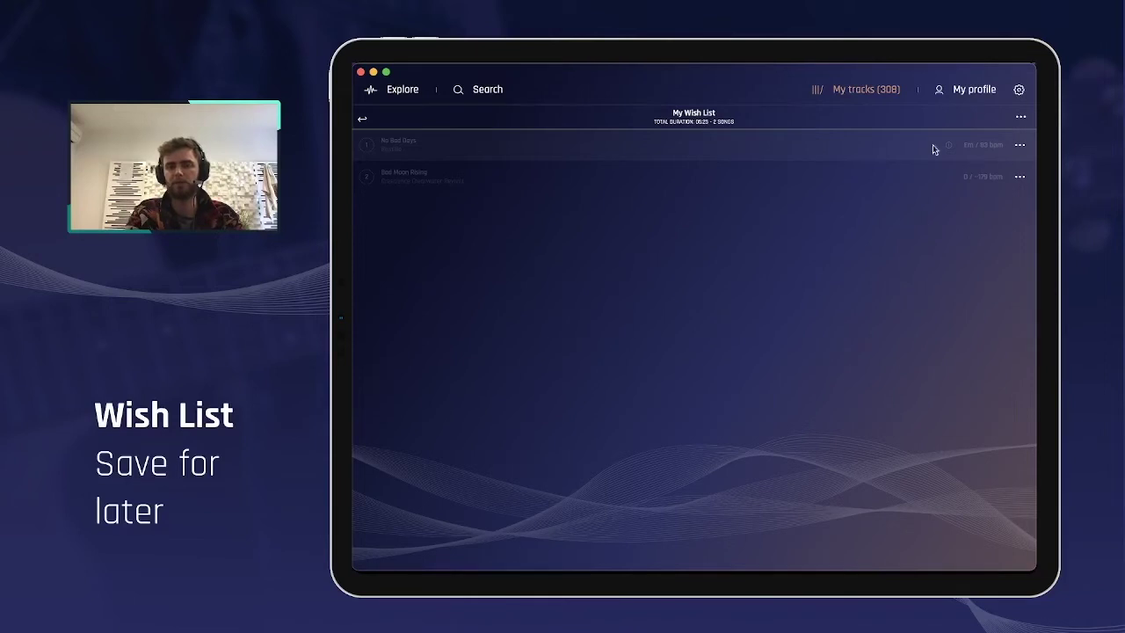
pyautogui.click(765, 154)
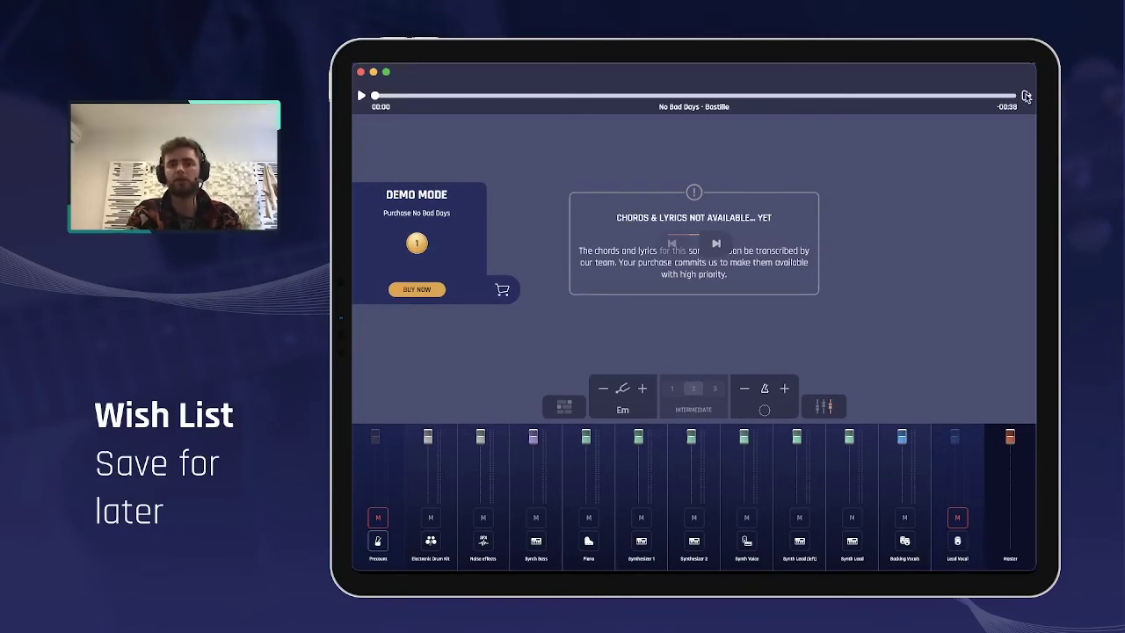
pyautogui.click(1026, 95)
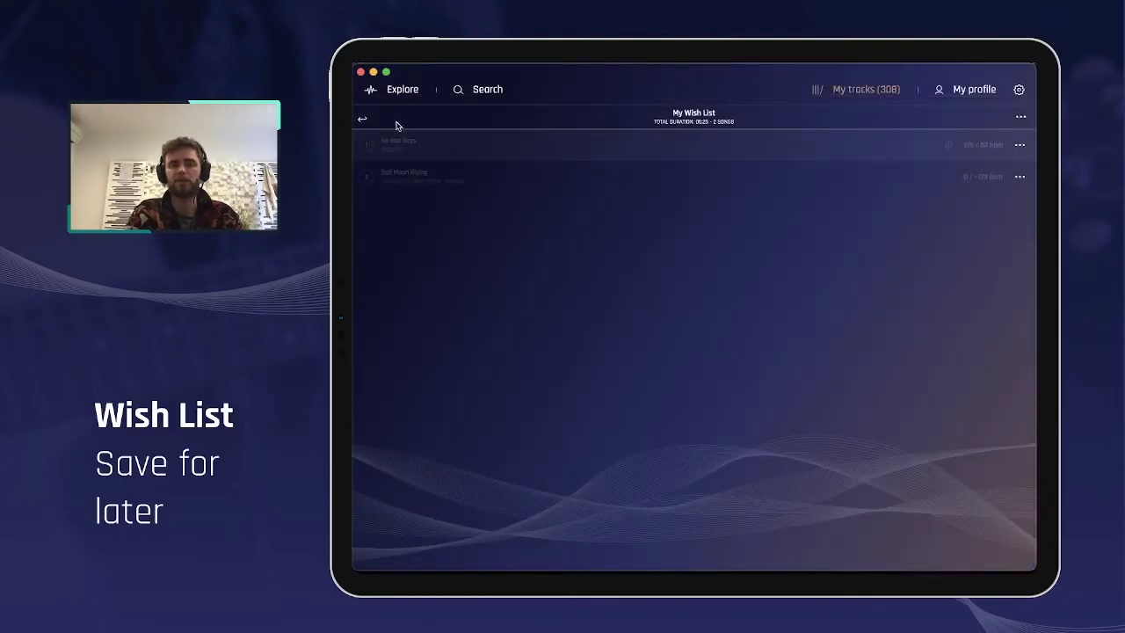
# Return to Explore and save No Bad Days from the NEW row into the May (Parodies) folder
pyautogui.click(364, 120)
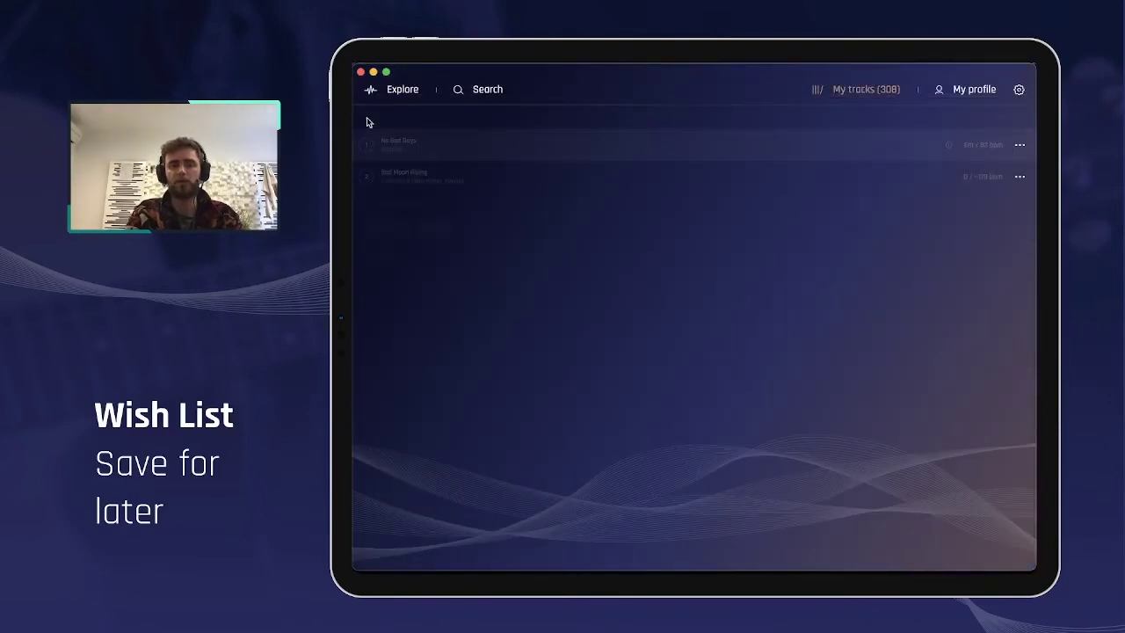
pyautogui.click(406, 91)
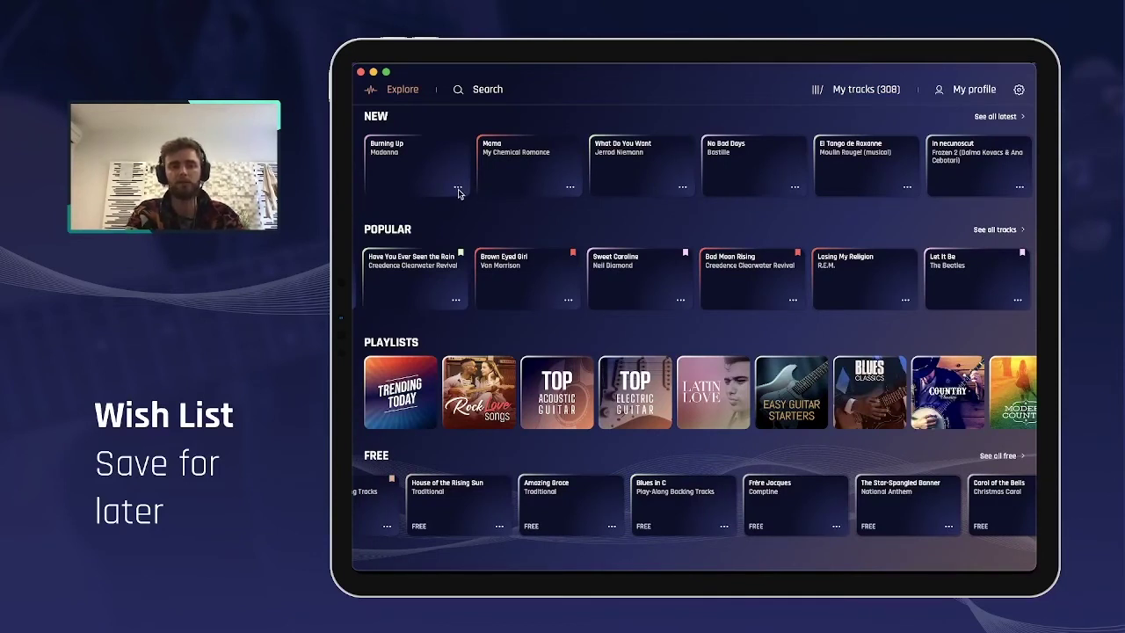
pyautogui.hscroll(3, 575, 281)
pyautogui.hscroll(3, 707, 180)
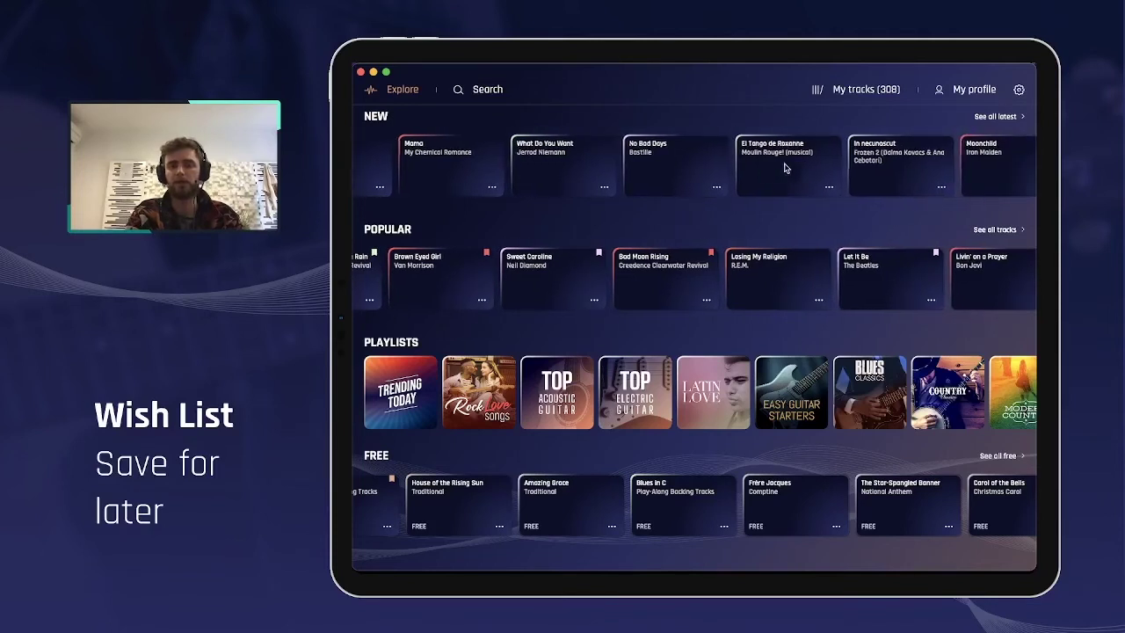
pyautogui.click(717, 186)
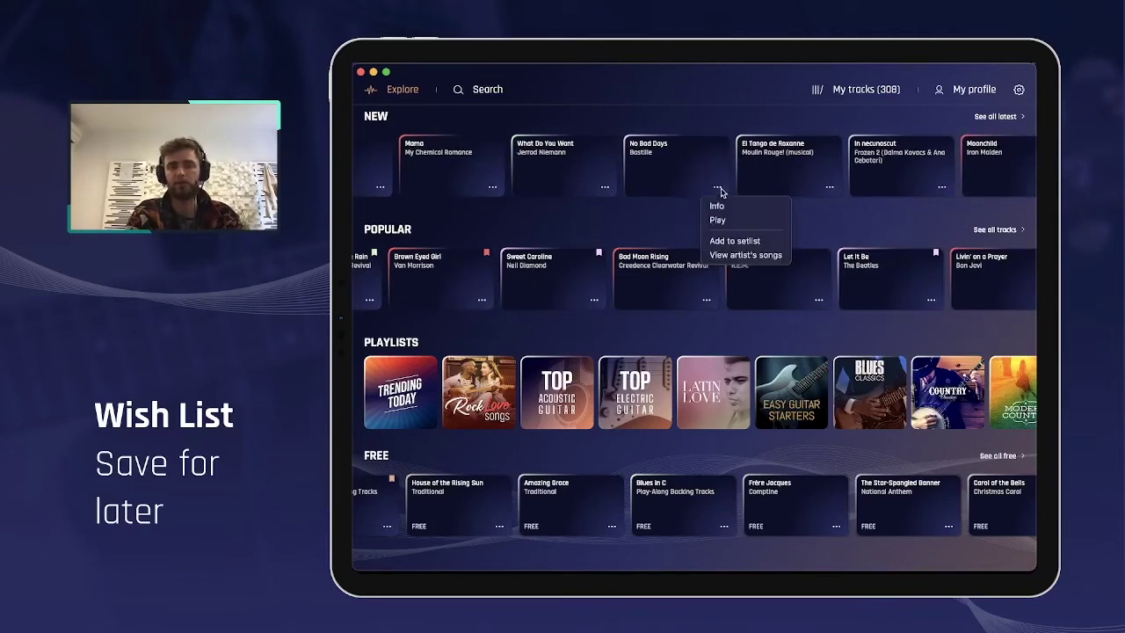
pyautogui.click(754, 240)
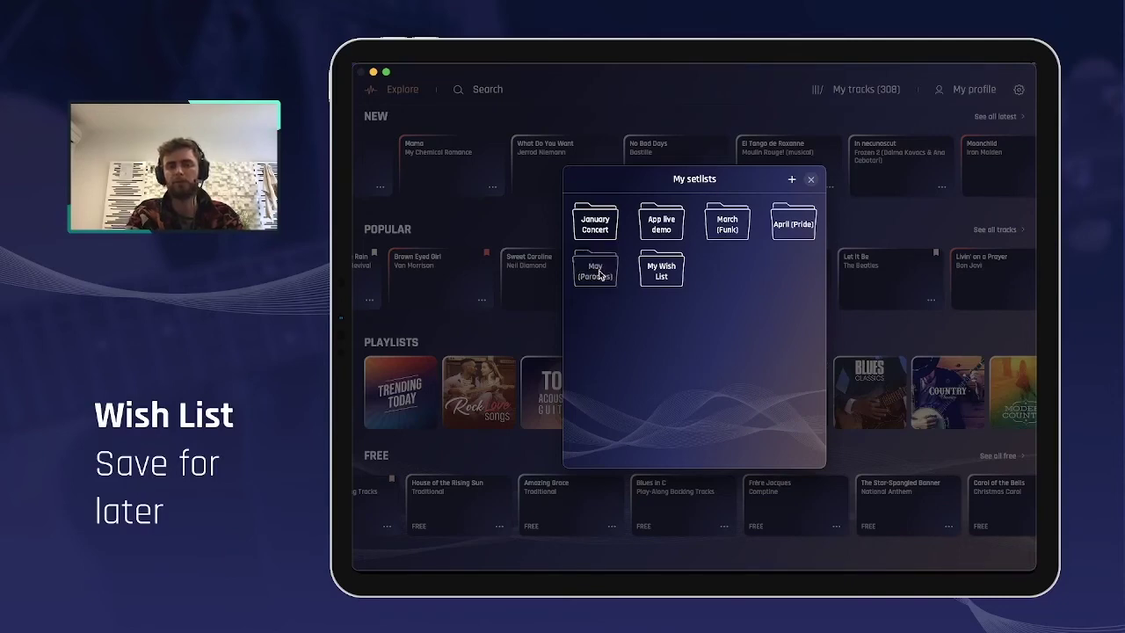
pyautogui.click(810, 179)
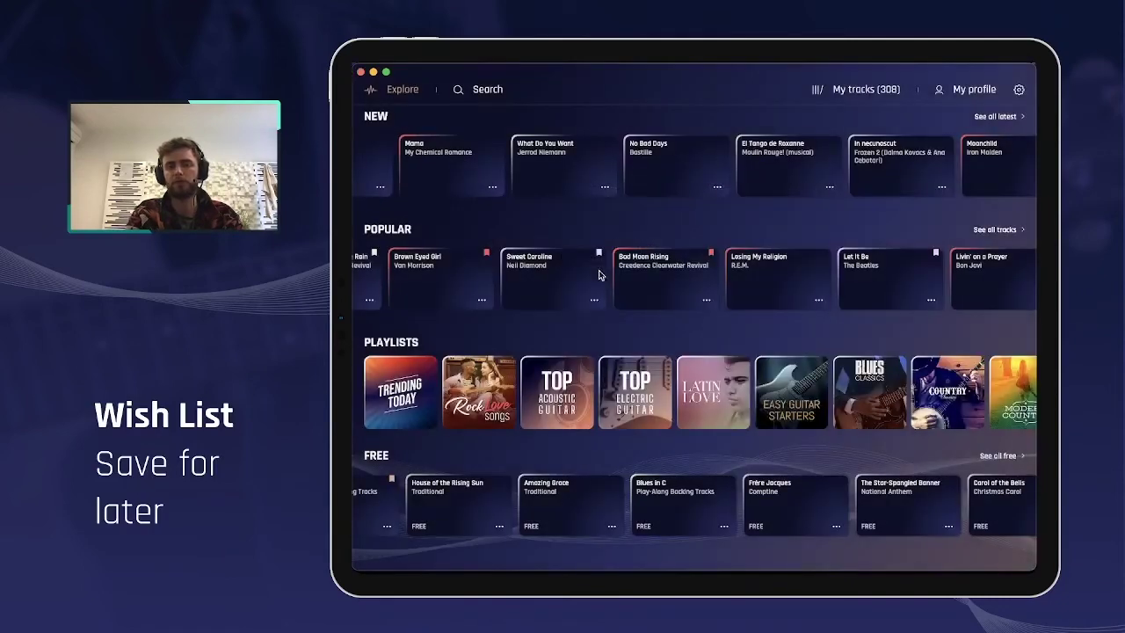
pyautogui.click(870, 90)
# Open the May (Parodies) folder to see its five songs, ending with No Bad Days
pyautogui.click(608, 164)
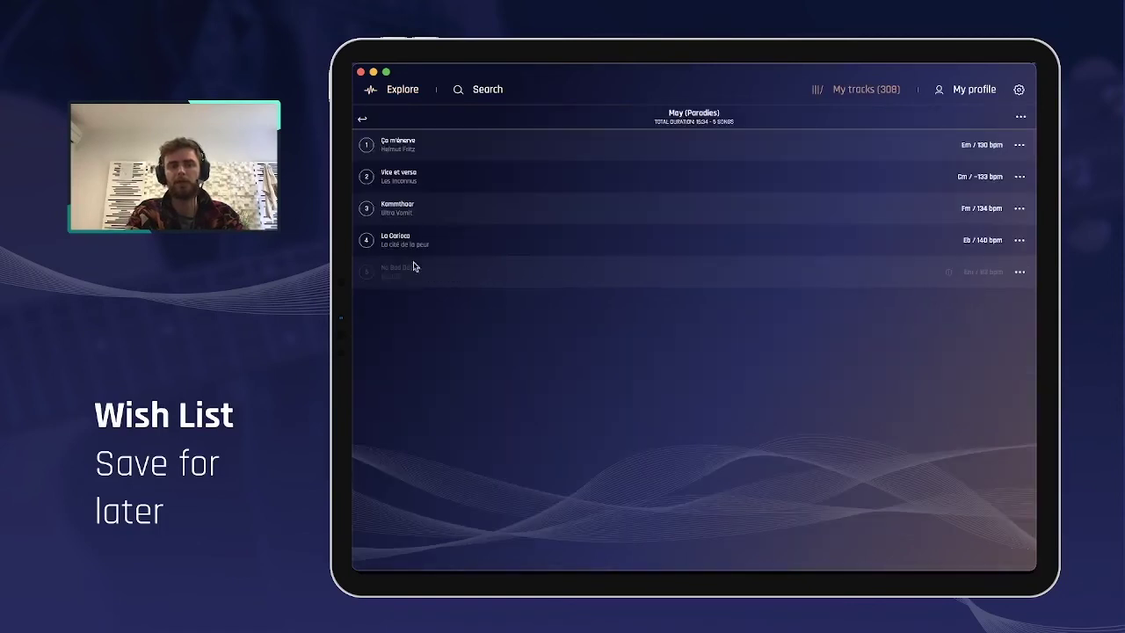